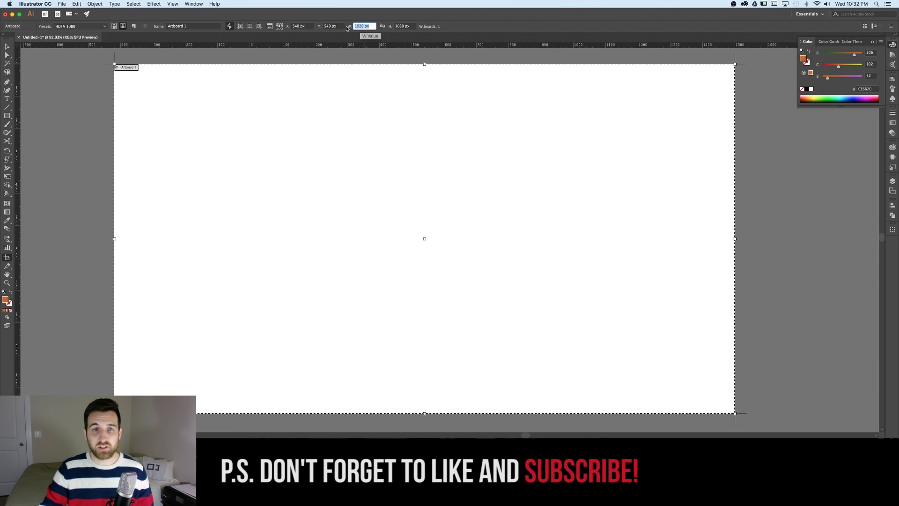
- Apply the HDTV 1080 preset for a 1920×1080 px artboard and leave the Artboard tool
left_click(419, 101)
key("v")
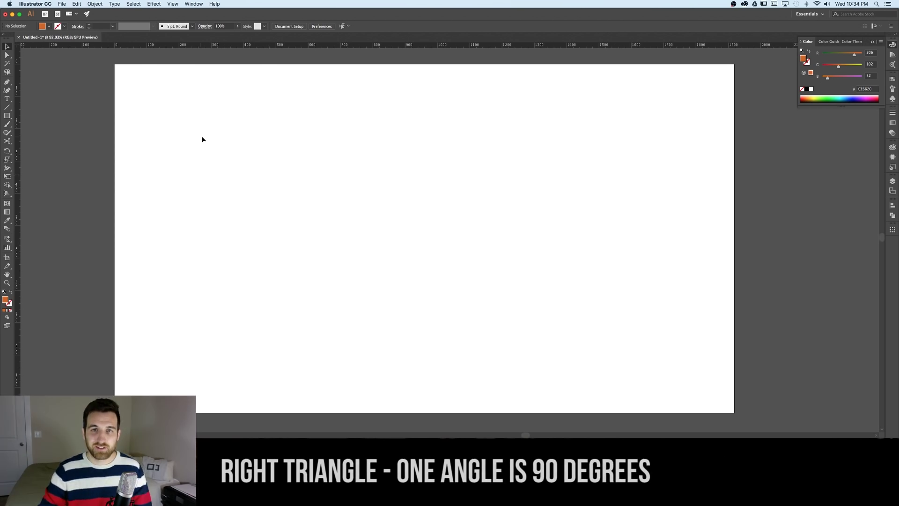
- Draw an orange polygon with 3 sides and a 50 px radius using the Polygon tool
left_click(7, 116)
left_click(39, 142)
left_click(353, 165)
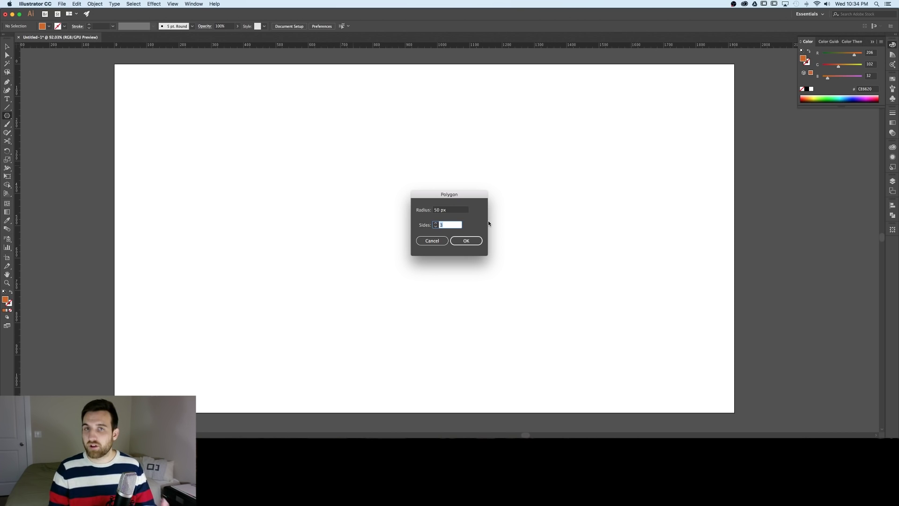
type("3")
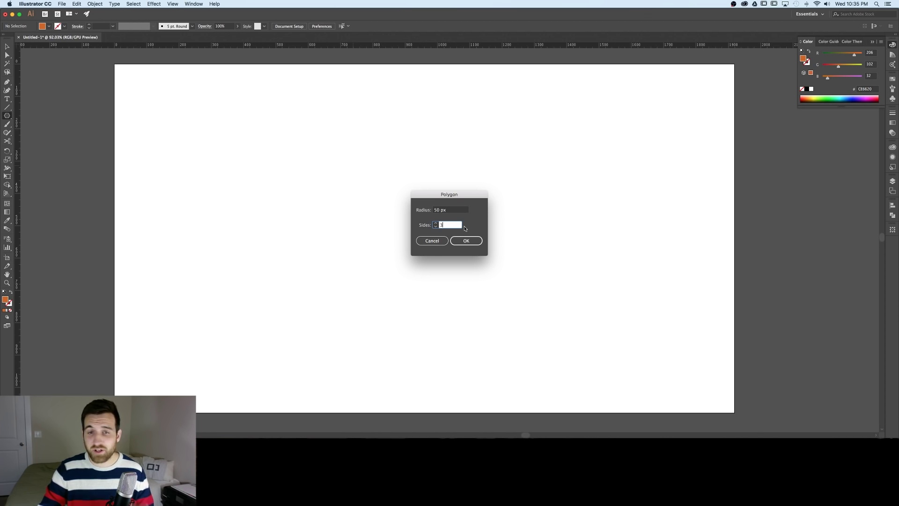
left_click(466, 241)
- Scale the triangle up by its corner handle, move it to the right half, and deselect it
left_click(8, 46)
left_click_drag(367, 173, 517, 313)
left_click_drag(432, 211, 566, 204)
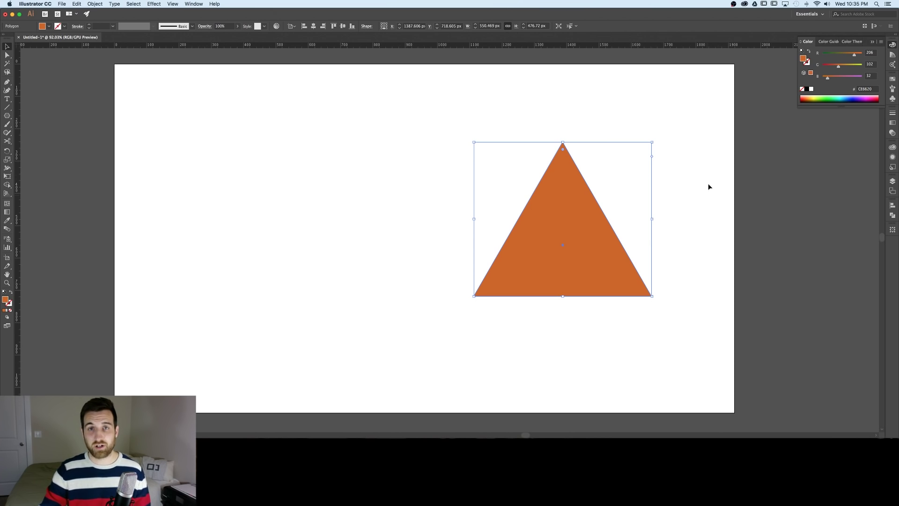
left_click(708, 162)
key("a")
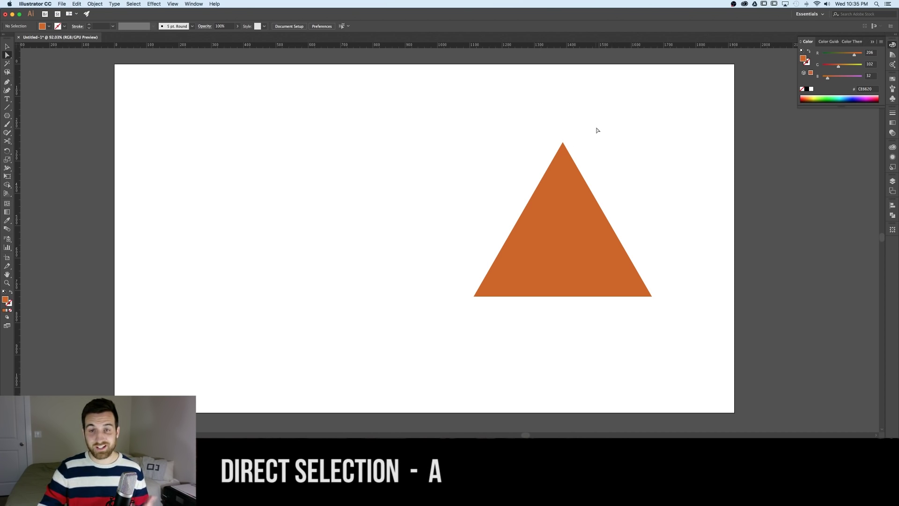
left_click_drag(594, 130, 563, 145)
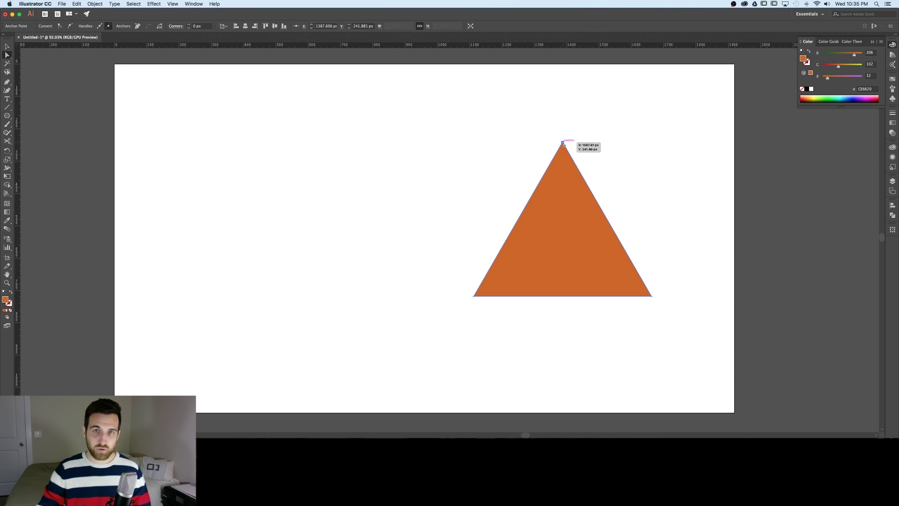
left_click_drag(563, 144, 562, 238)
left_click(686, 199)
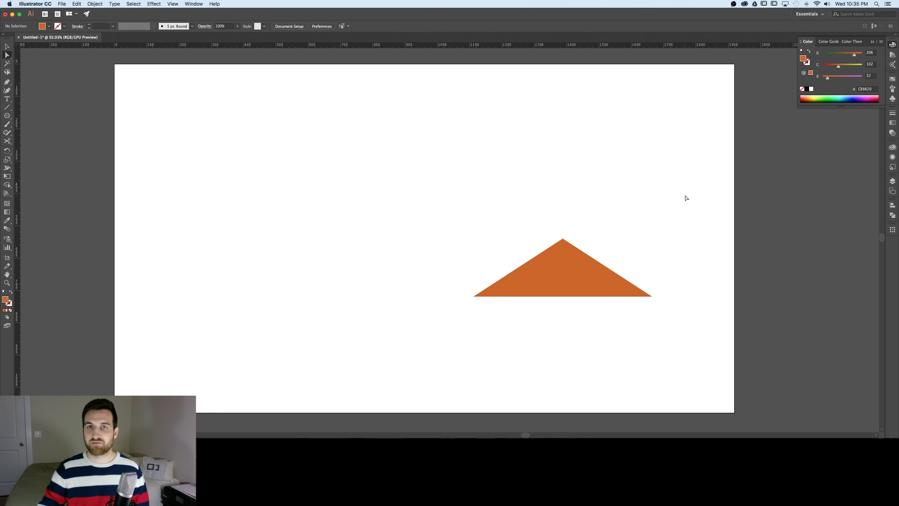
left_click_drag(563, 239, 519, 194)
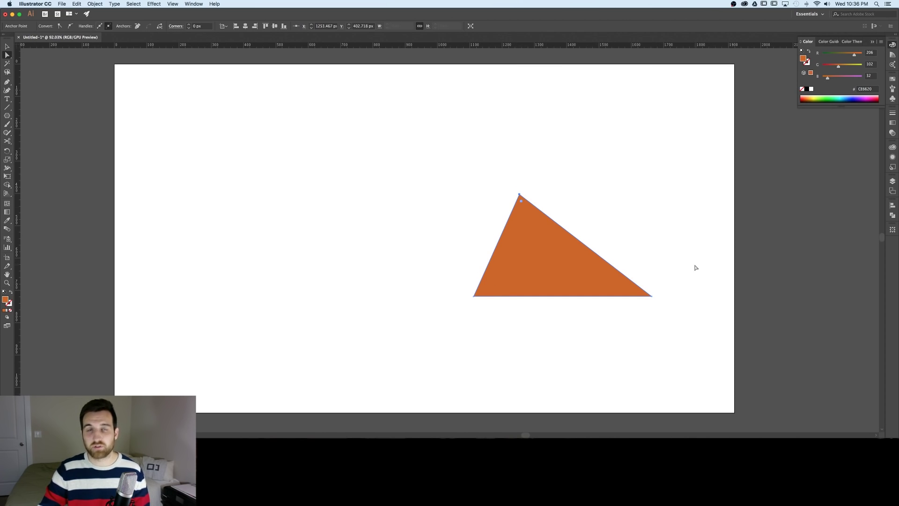
key("super+z")
key("super+z")
key("super+z")
key("super+z")
key("super+z")
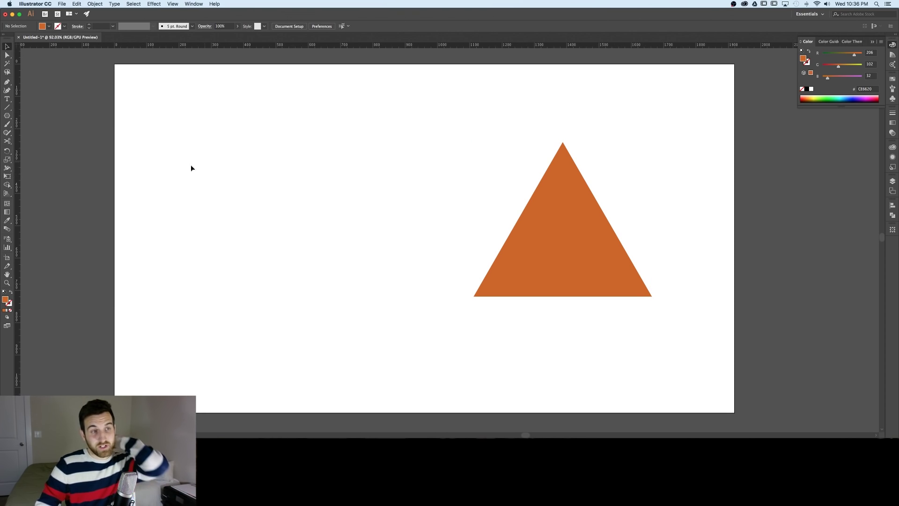
- Draw an orange square left of the triangle and enlarge it to about 478 px
left_click(7, 116)
left_click(34, 116)
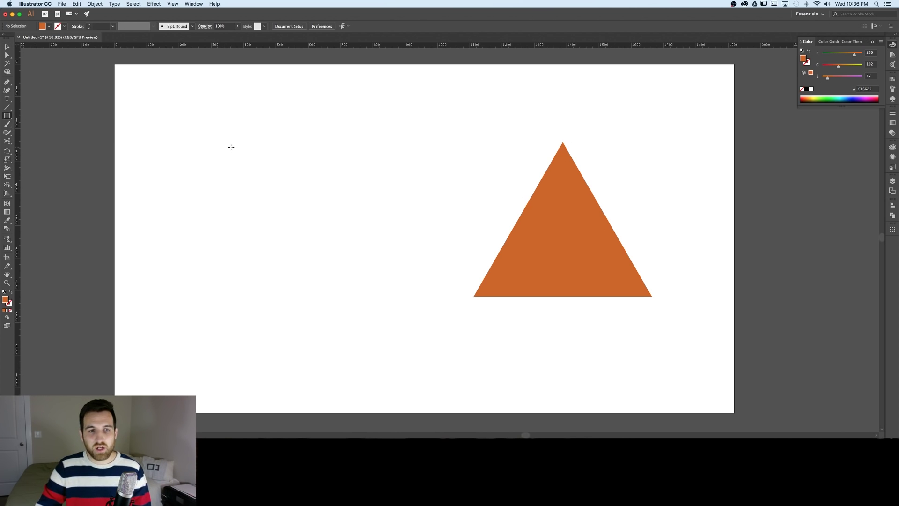
left_click_drag(228, 147, 377, 284)
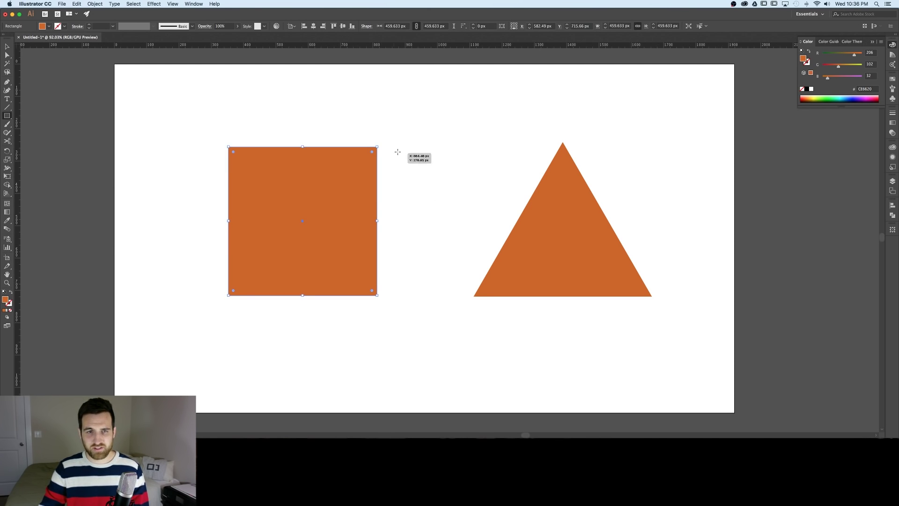
key("v")
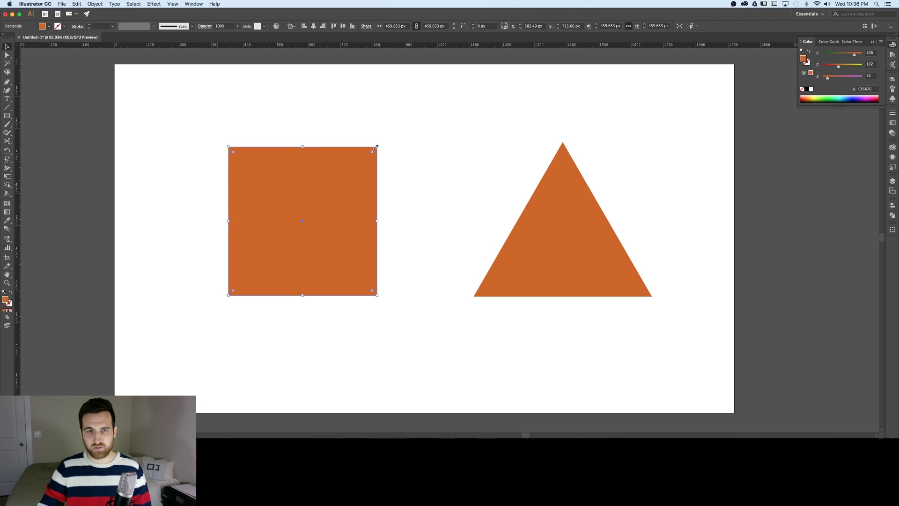
left_click_drag(376, 147, 383, 141)
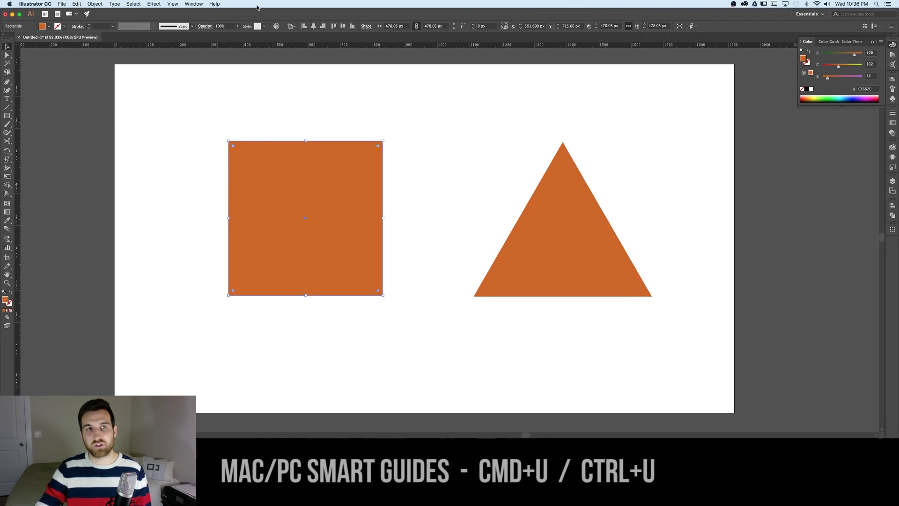
left_click(175, 3)
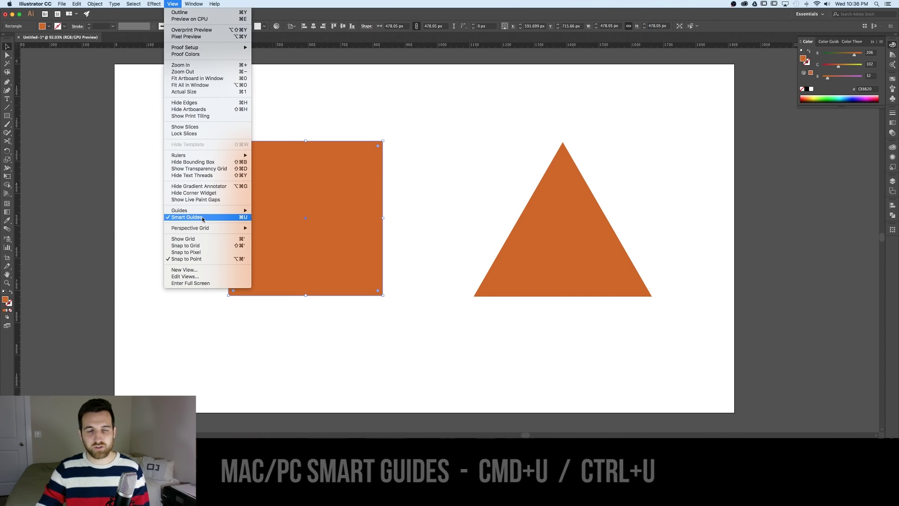
left_click(405, 228)
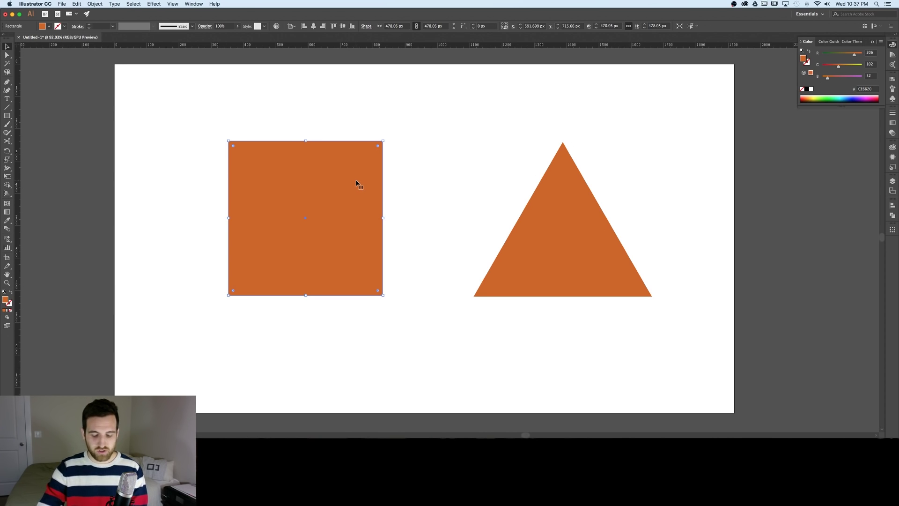
key("p")
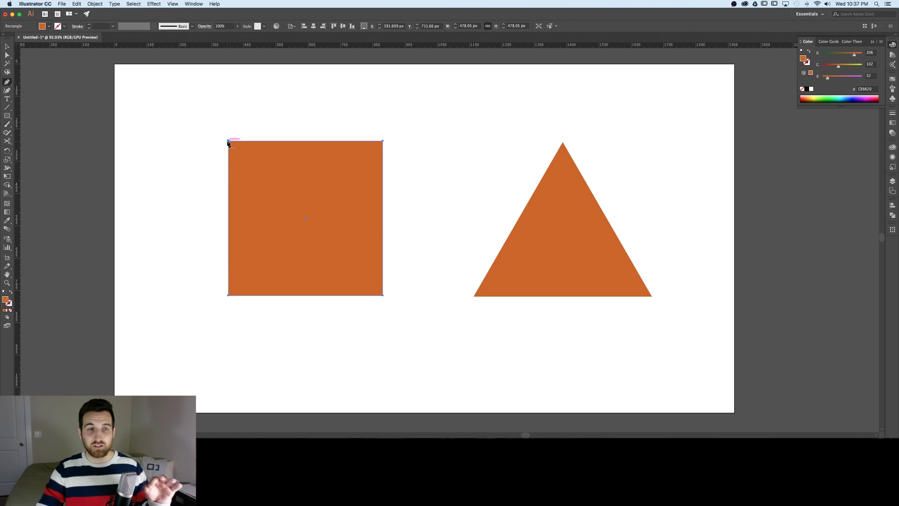
- Delete the square's top-left anchor point to form a right triangle, then deselect it
left_click(228, 141)
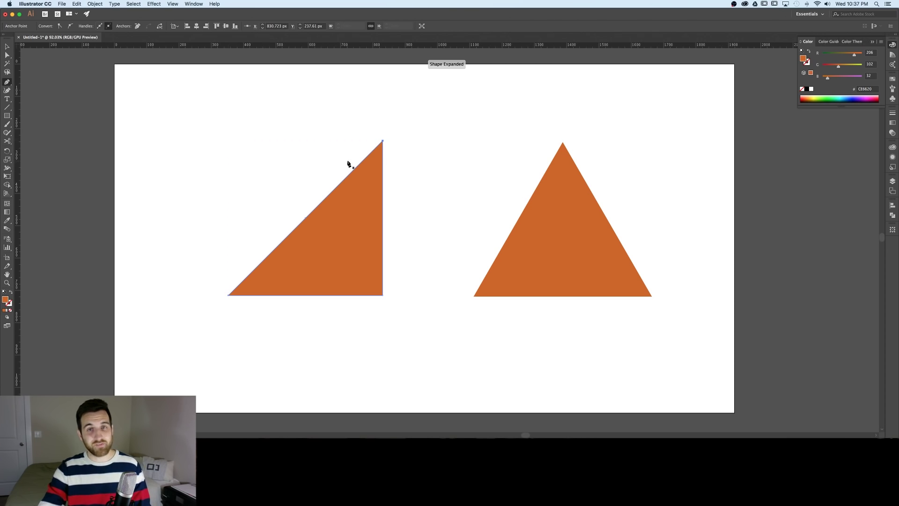
key("v")
left_click(433, 169)
- Nudge the equilateral triangle about 58 px left toward the right triangle and deselect
left_click_drag(557, 221, 530, 221)
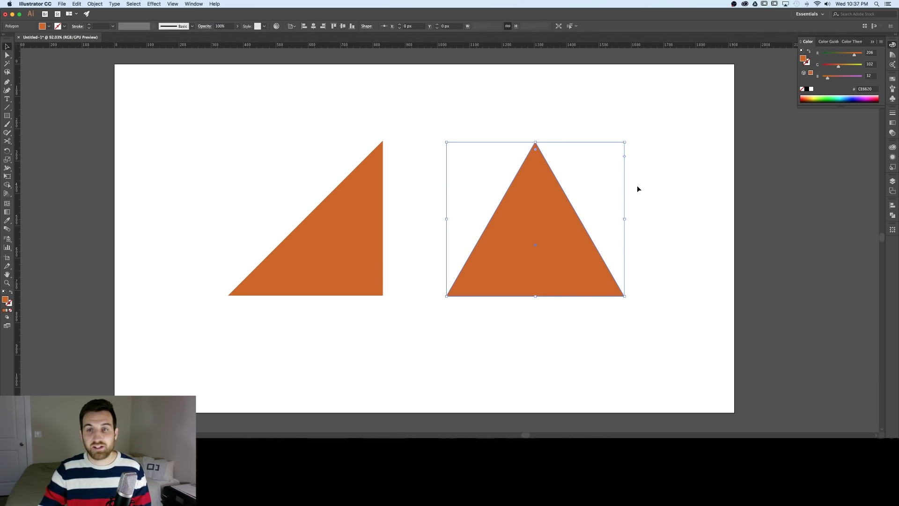
left_click(637, 187)
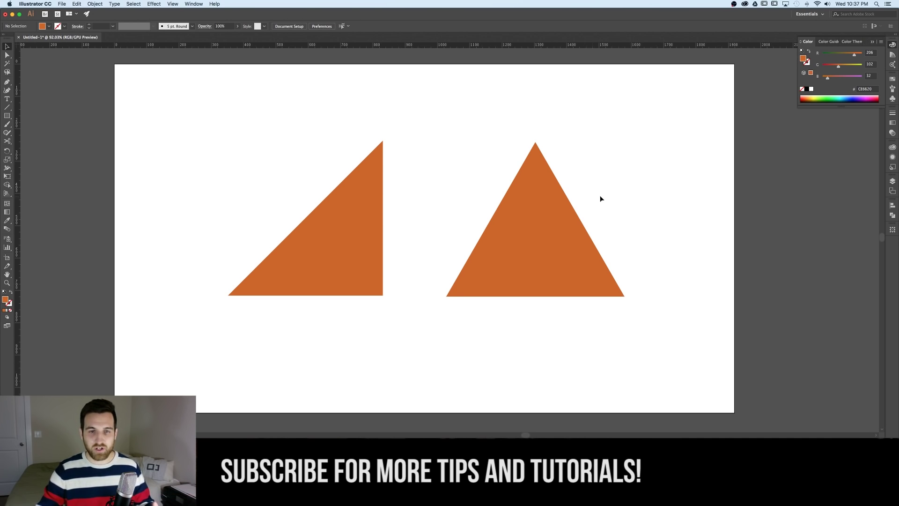